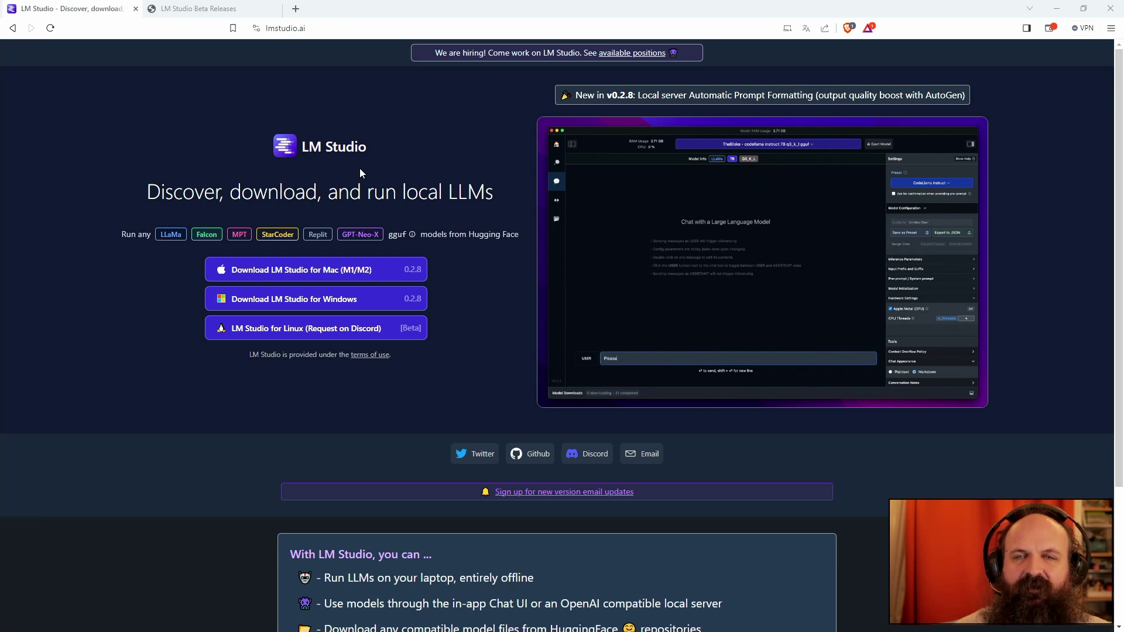
# Step: Download the Windows beta installer LM-Studio-0.2.8-Setup-beta-1.exe from the LM Studio beta releases page into the Descargas folder
pyautogui.click(236, 11)
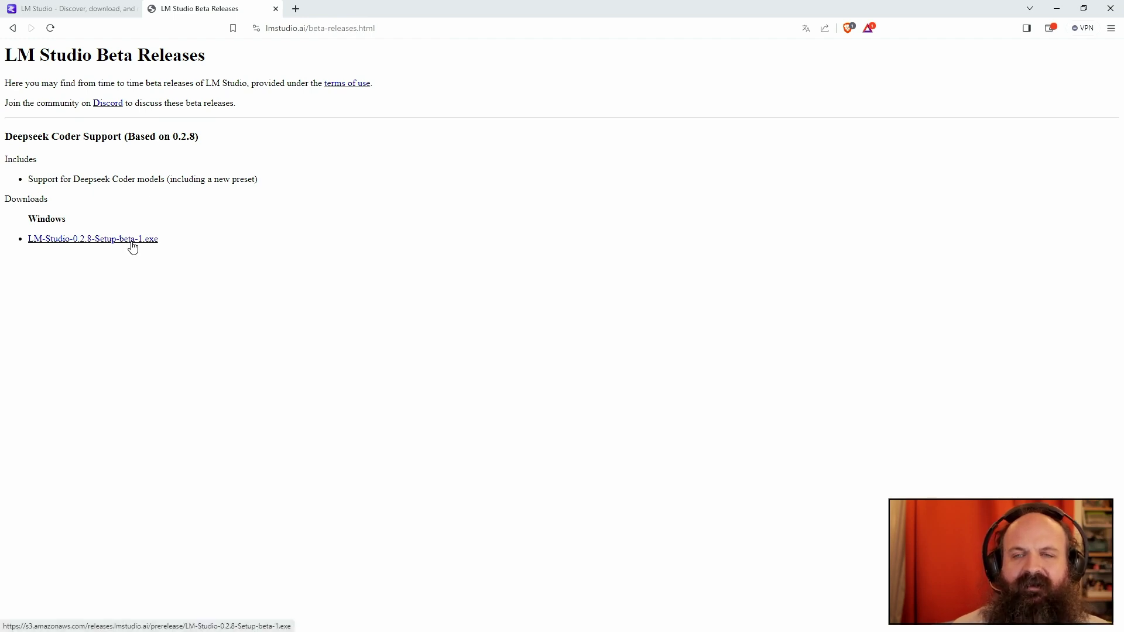
pyautogui.moveTo(74, 179); pyautogui.dragTo(137, 178)
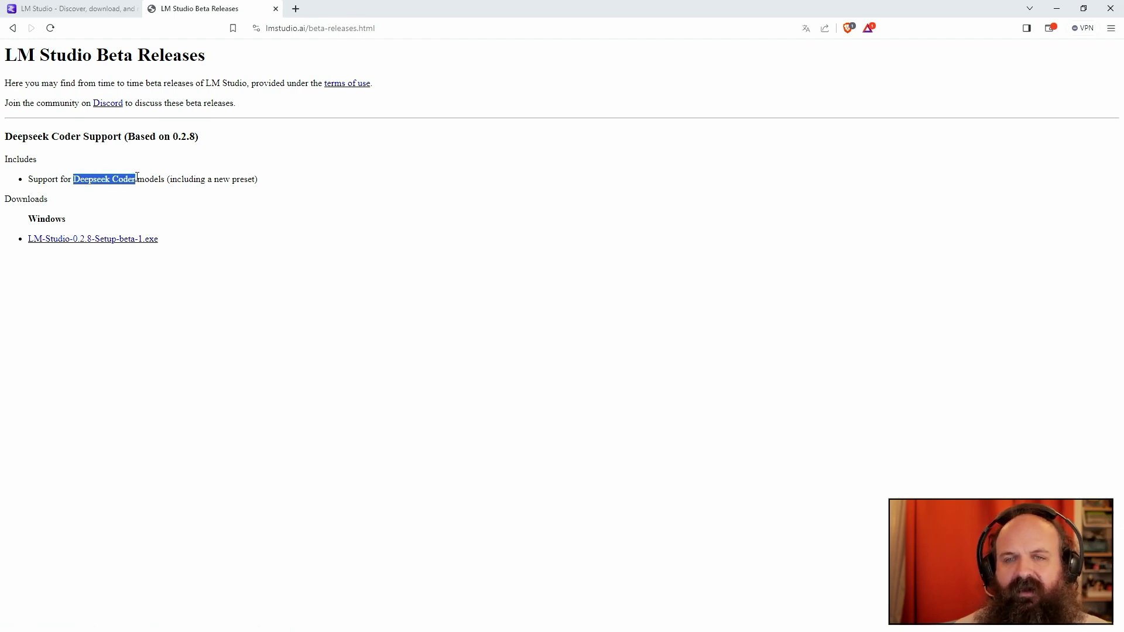
pyautogui.click(103, 240)
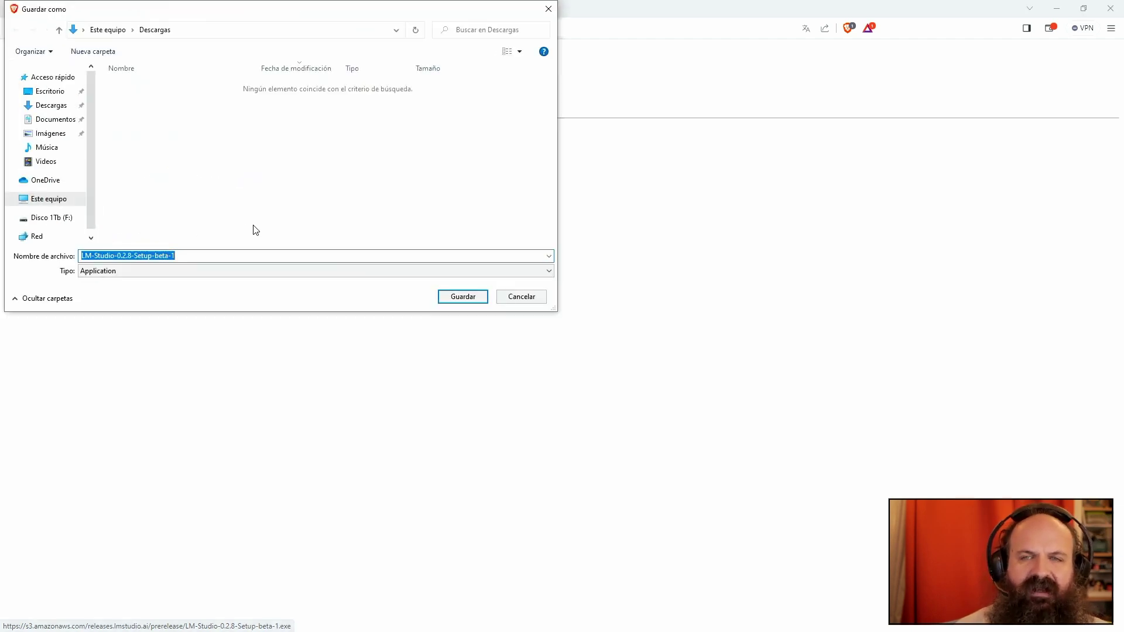
pyautogui.click(473, 298)
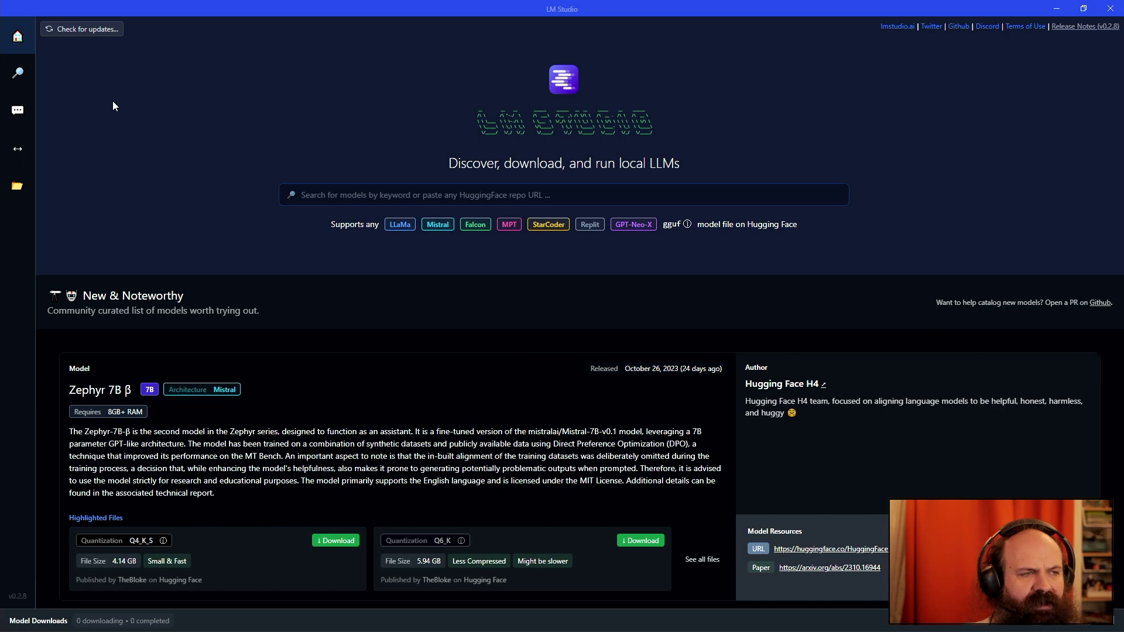
# Step: In LM Studio, search for "deepseek gguf" and download the Q4_K_M file of TheBloke/deepseek-coder-6.7B-instruct-GGUF
pyautogui.click(17, 73)
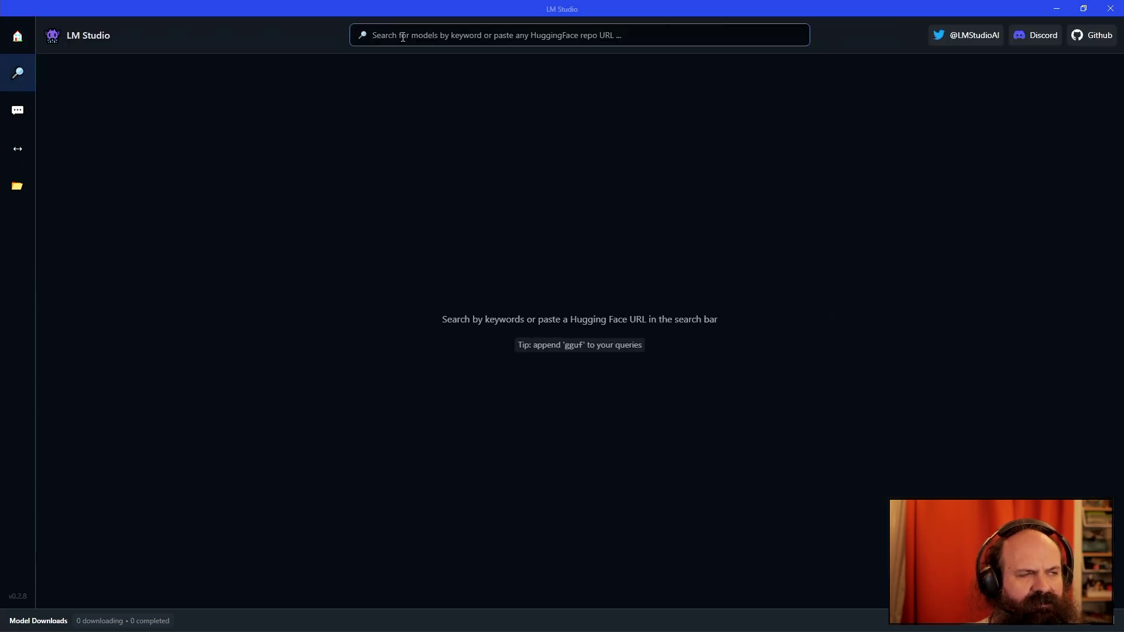
pyautogui.write('dee')
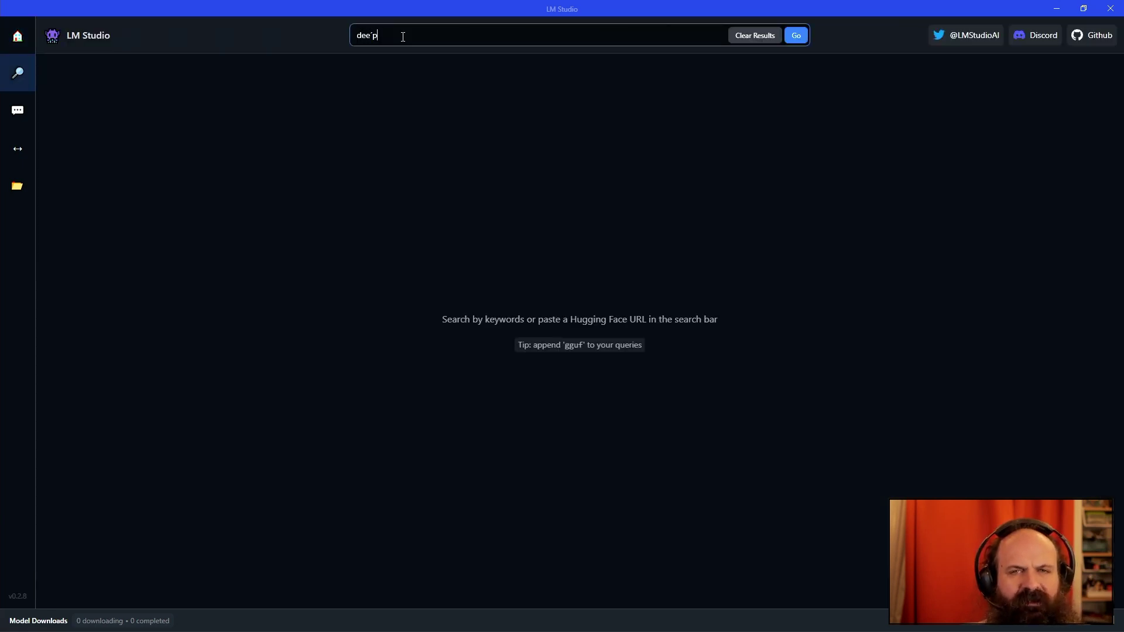
pyautogui.write('psee')
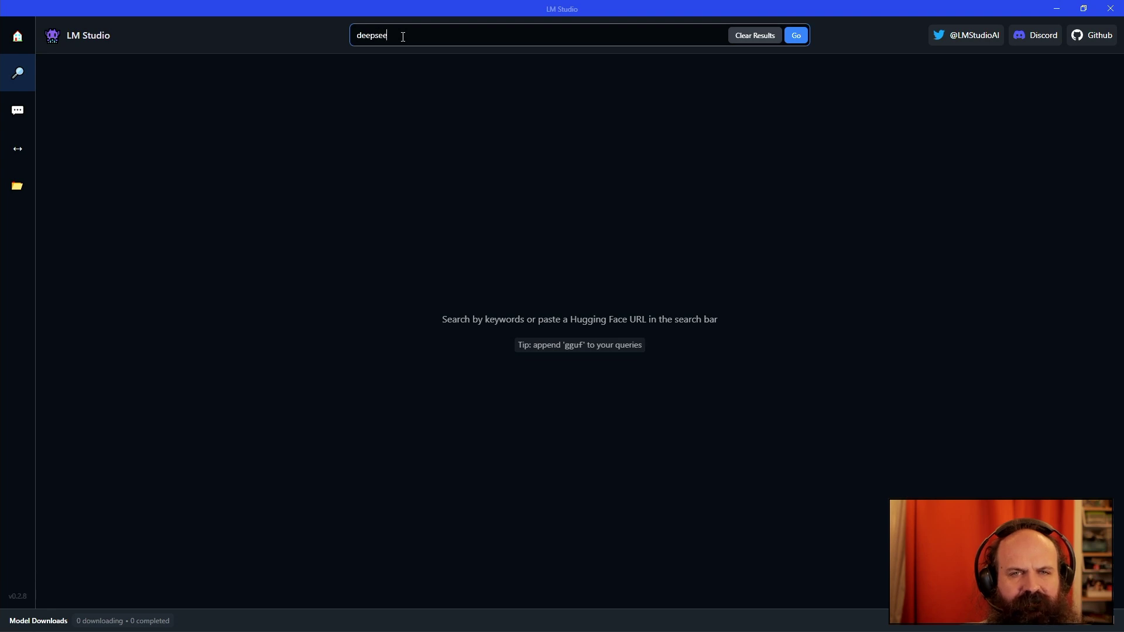
pyautogui.write('k gguf')
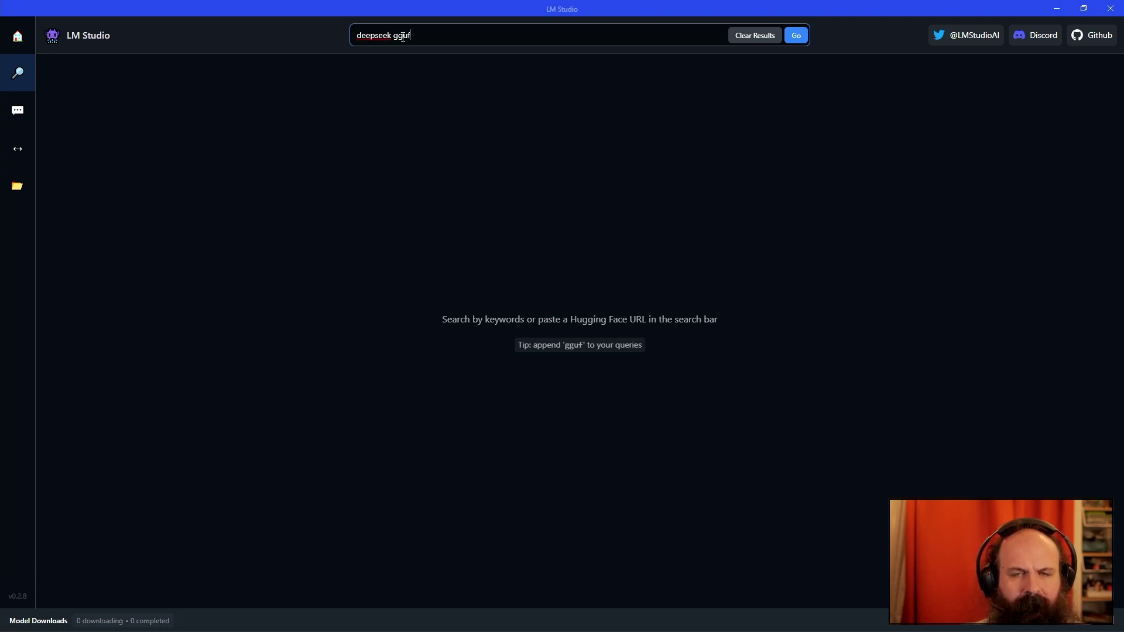
pyautogui.press('Return')
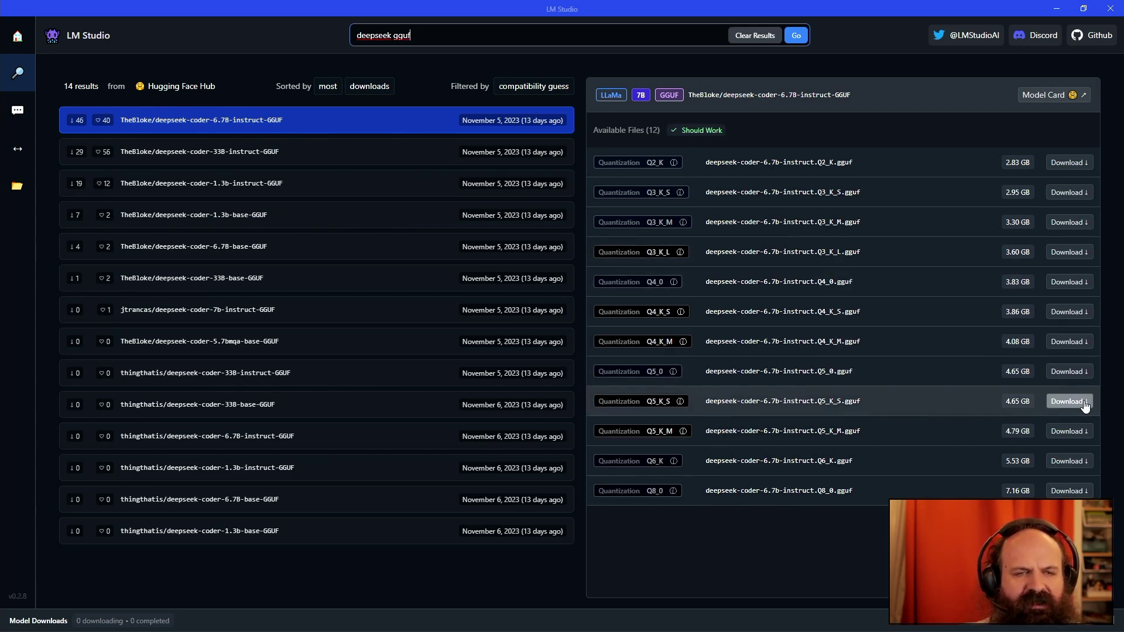
pyautogui.click(1070, 342)
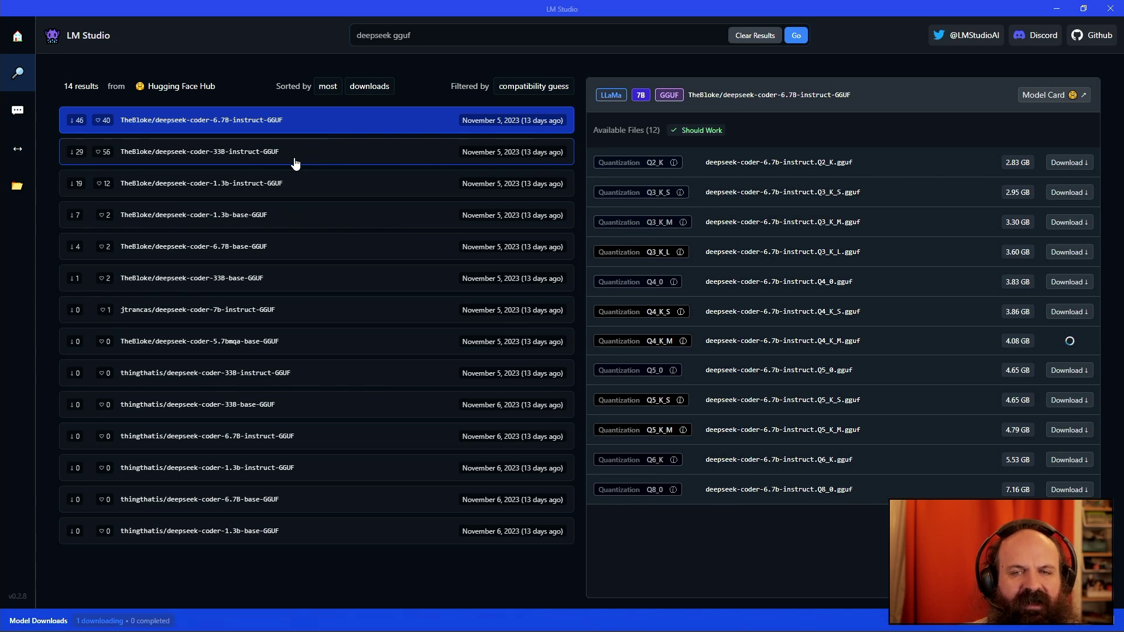
pyautogui.click(310, 621)
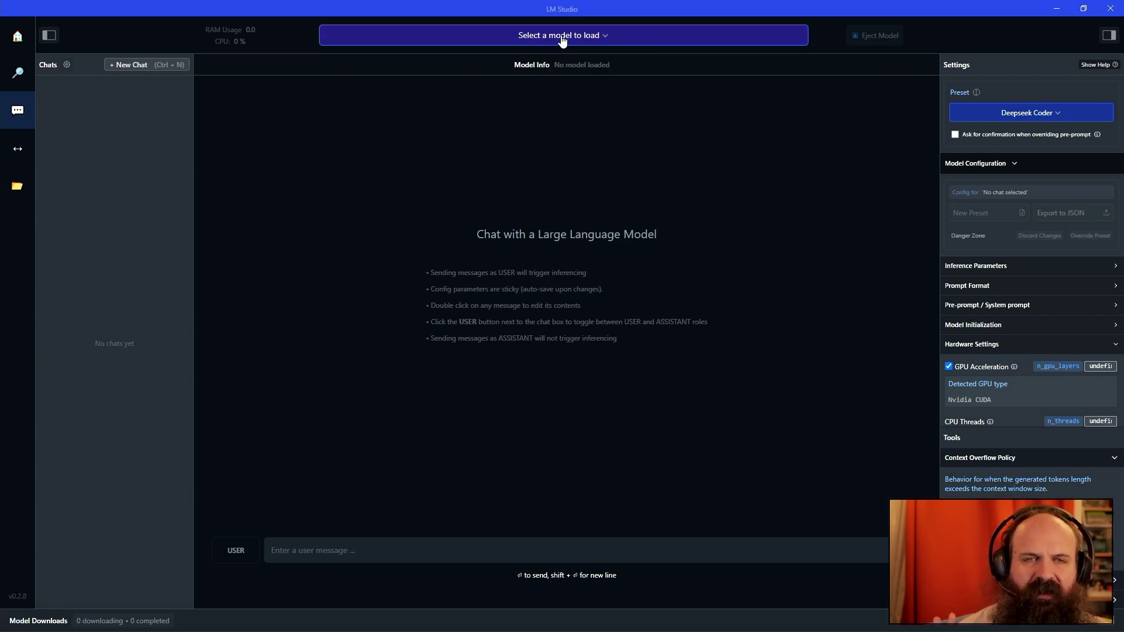
# Step: Load the deepseek coder 6 instruct q4_k_m model for chatting and check that the Deepseek Coder preset is selected
pyautogui.click(563, 39)
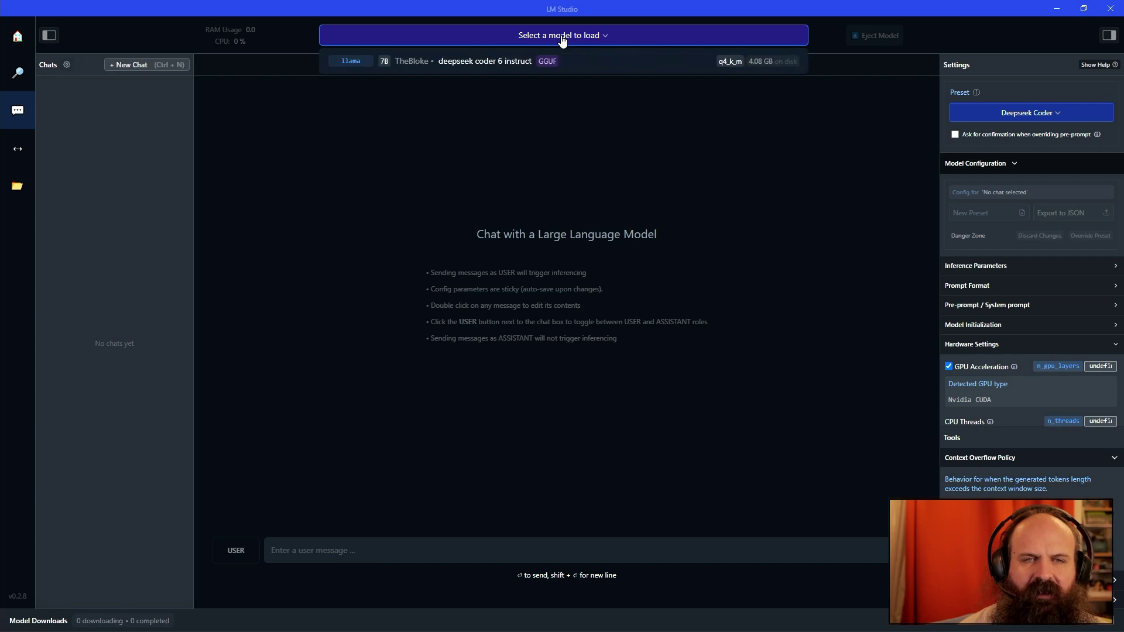
pyautogui.click(592, 66)
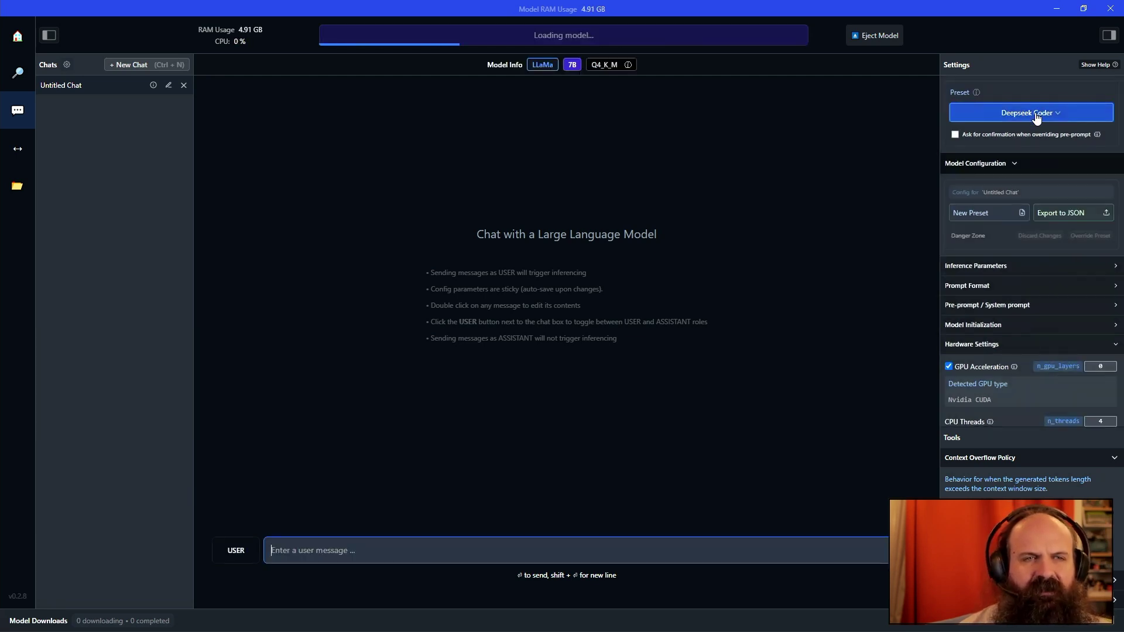
pyautogui.click(1036, 117)
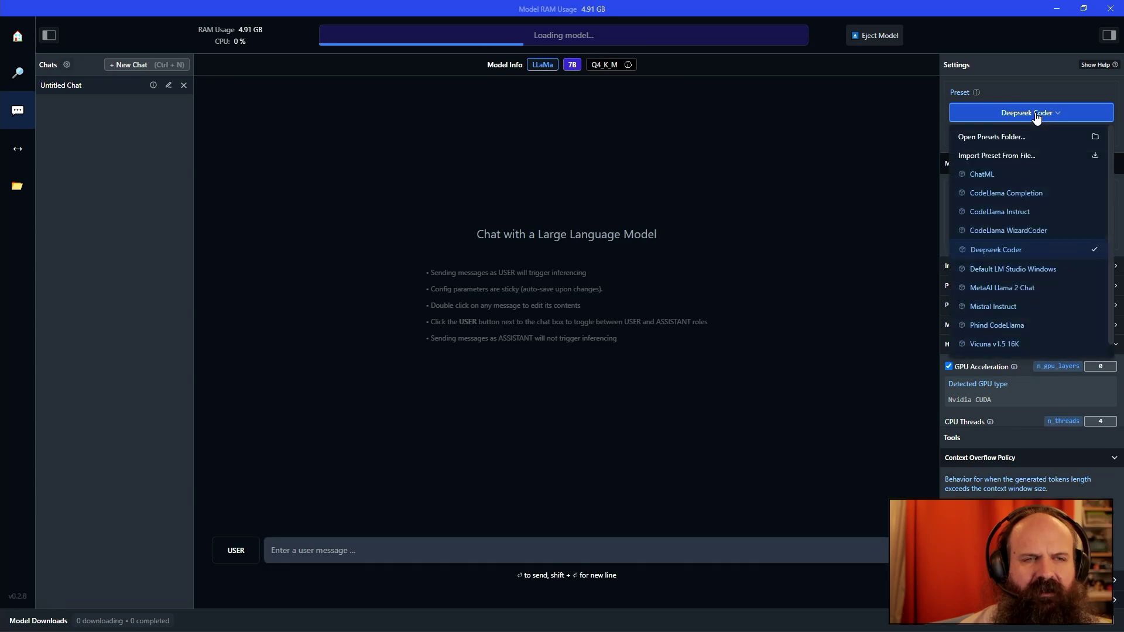
pyautogui.moveTo(1022, 258)
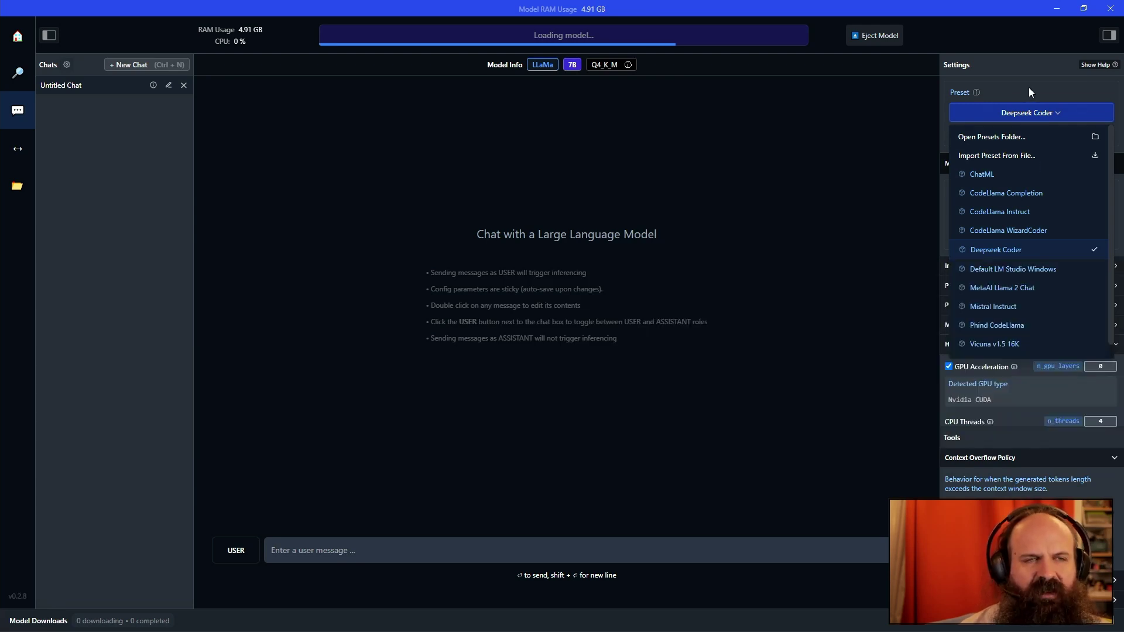
pyautogui.click(1029, 87)
# Step: Set the GPU acceleration layers (n_gpu_layers) to 99 and reload the model with this configuration
pyautogui.moveTo(1003, 370)
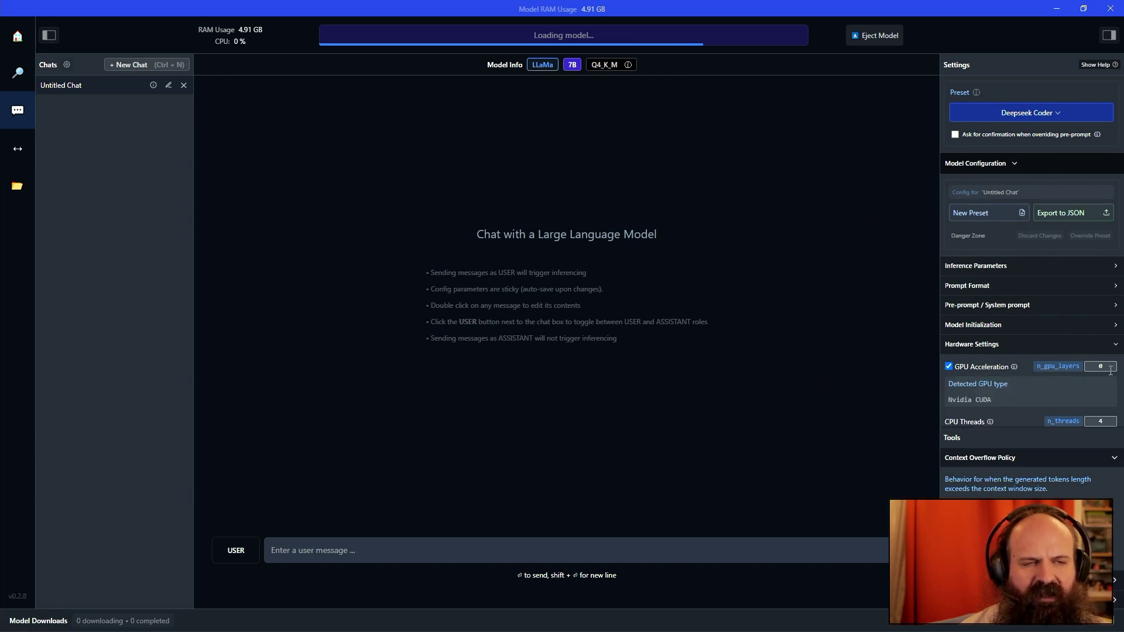
pyautogui.moveTo(1109, 368); pyautogui.dragTo(1087, 368)
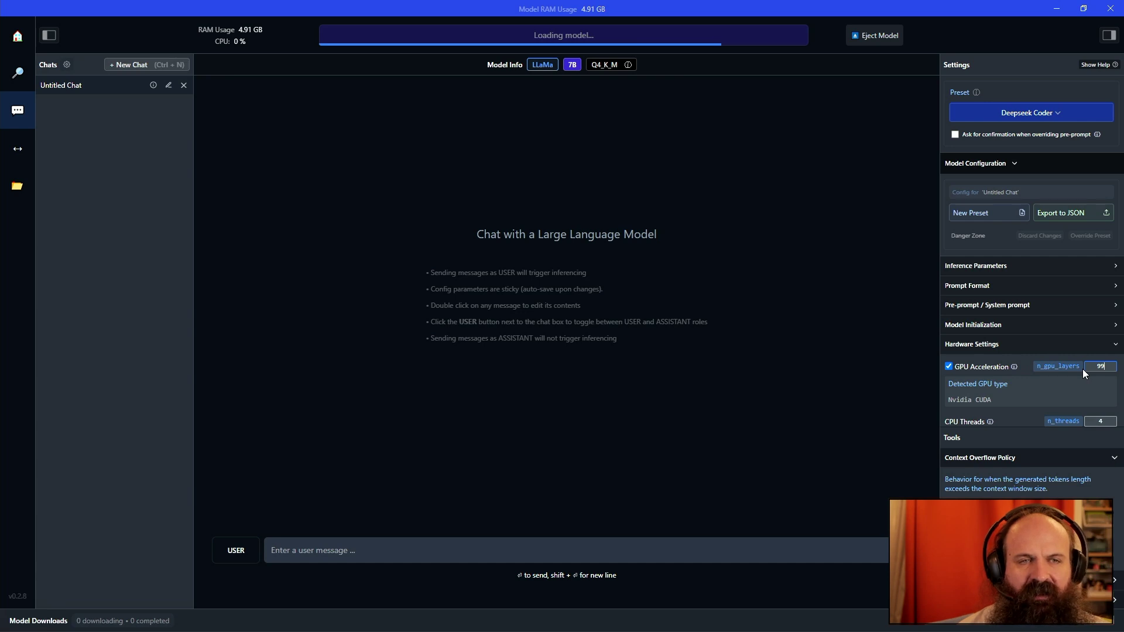
pyautogui.press('Tab')
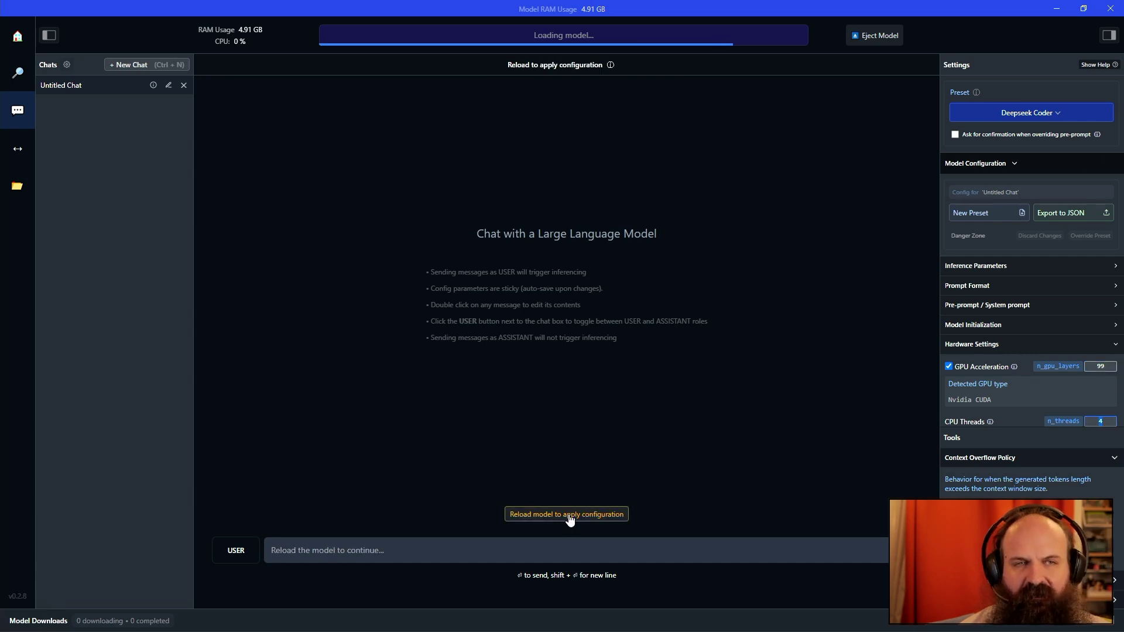
pyautogui.click(568, 514)
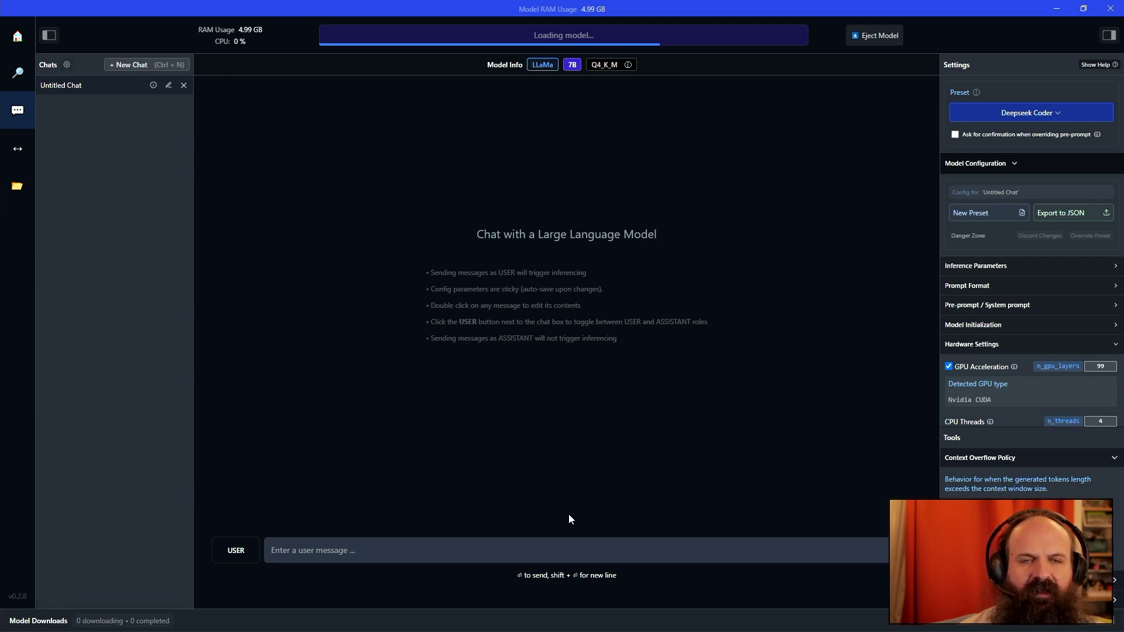
pyautogui.click(350, 550)
pyautogui.write('Create a python function to download the frontpage at https://hypermedia.lahoramaker.com')
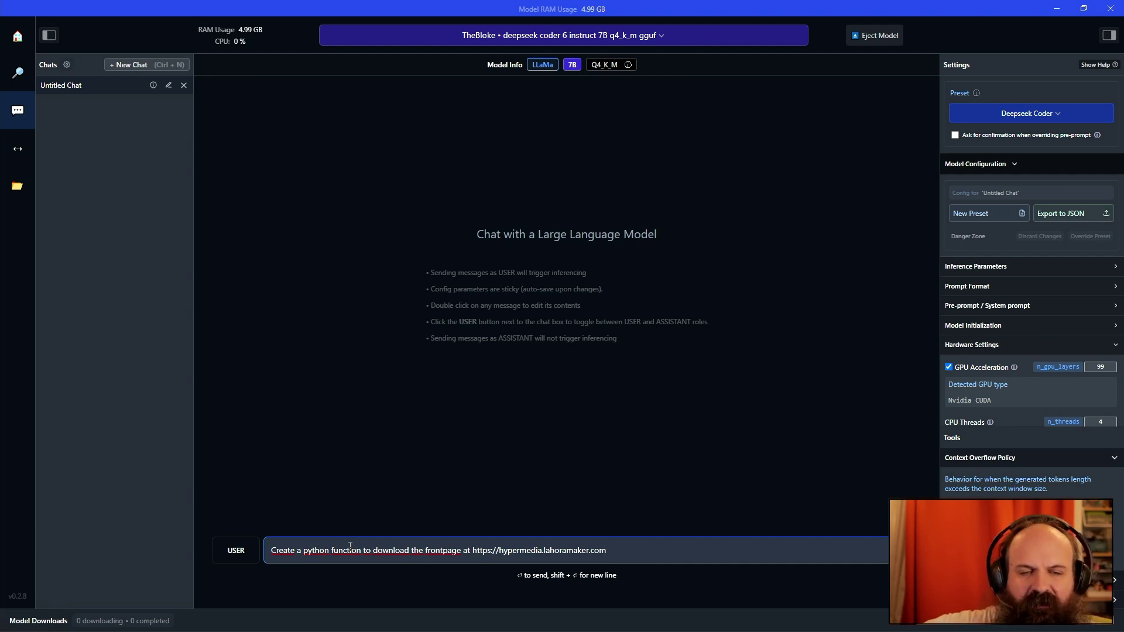
pyautogui.press('Return')
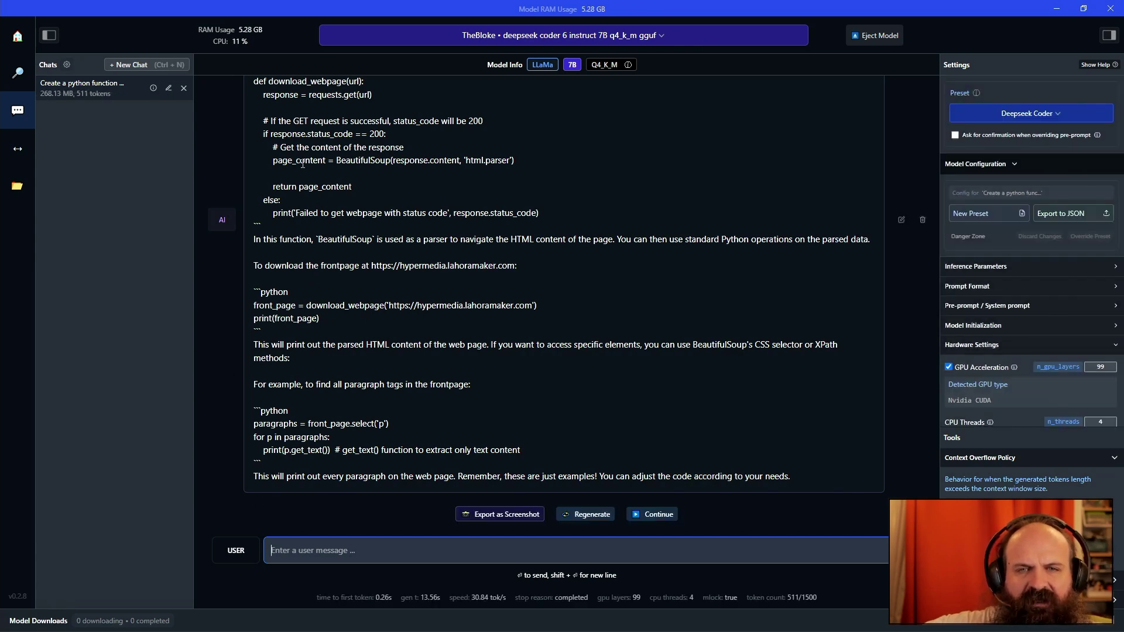
# Step: Review the generated download_webpage function and its usage examples in the model's reply
pyautogui.scroll(1, 302, 158)
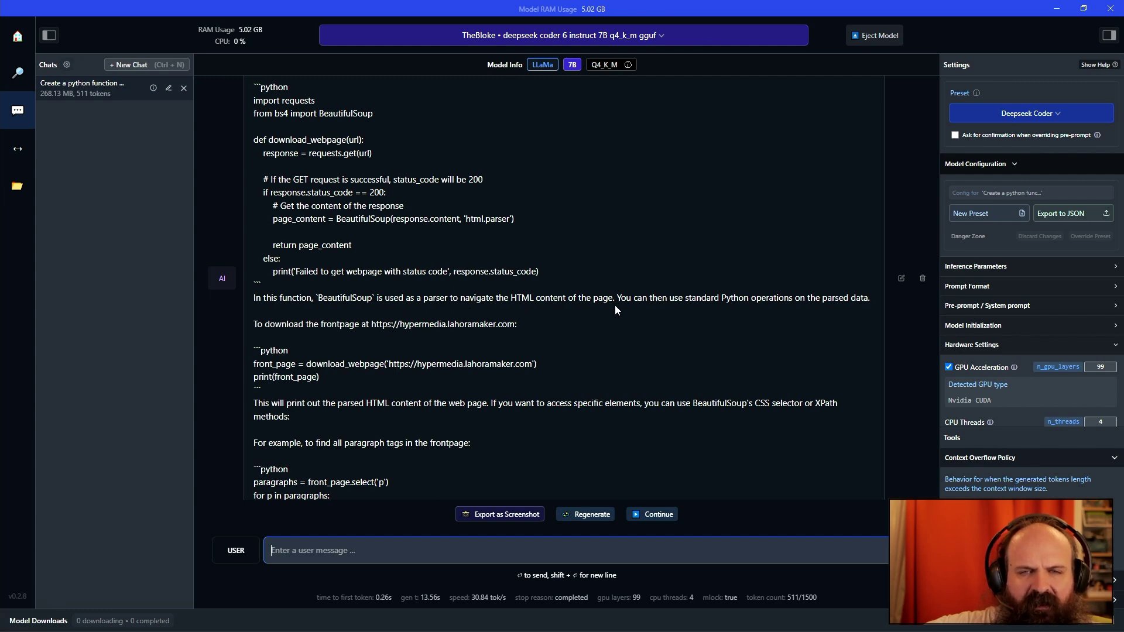
pyautogui.scroll(-2, 615, 309)
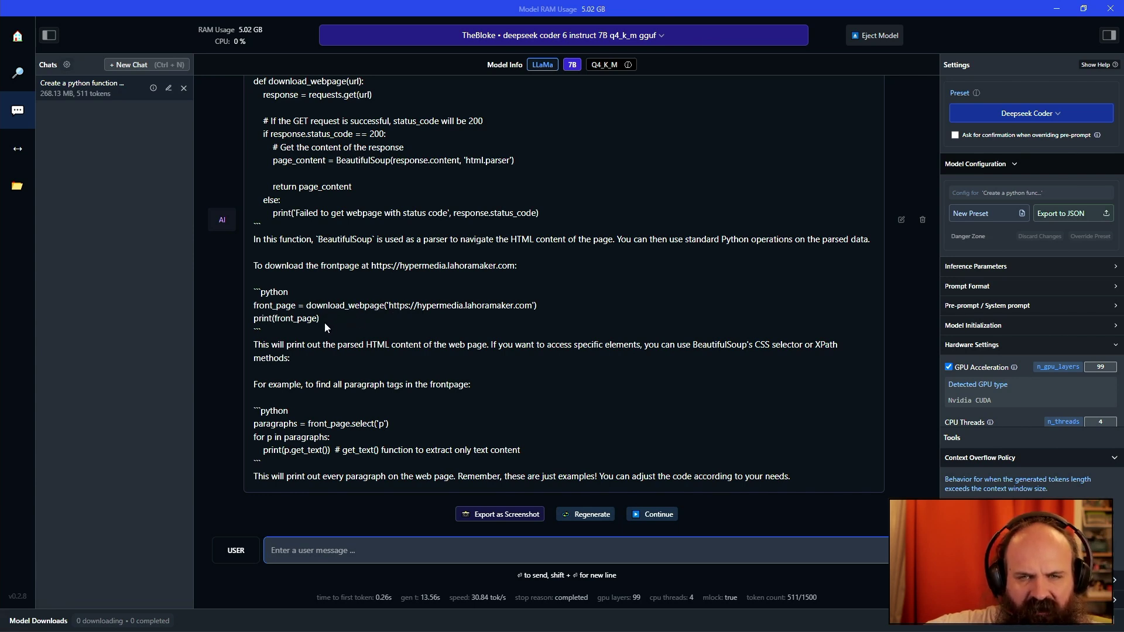
pyautogui.moveTo(324, 322); pyautogui.dragTo(258, 324)
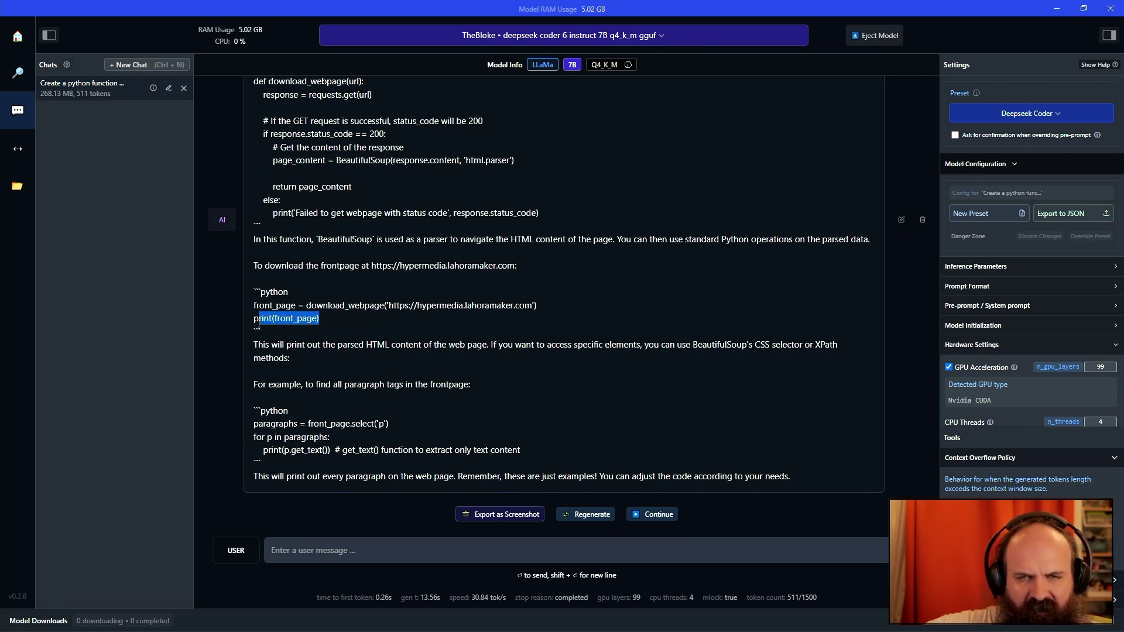
pyautogui.click(401, 341)
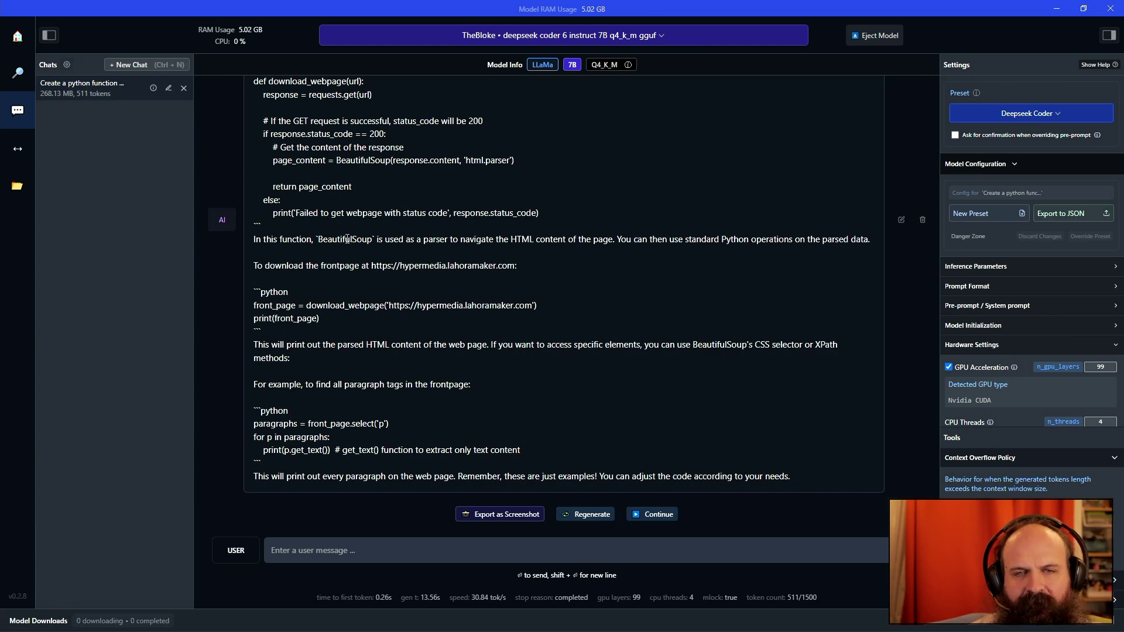
pyautogui.scroll(1, 348, 241)
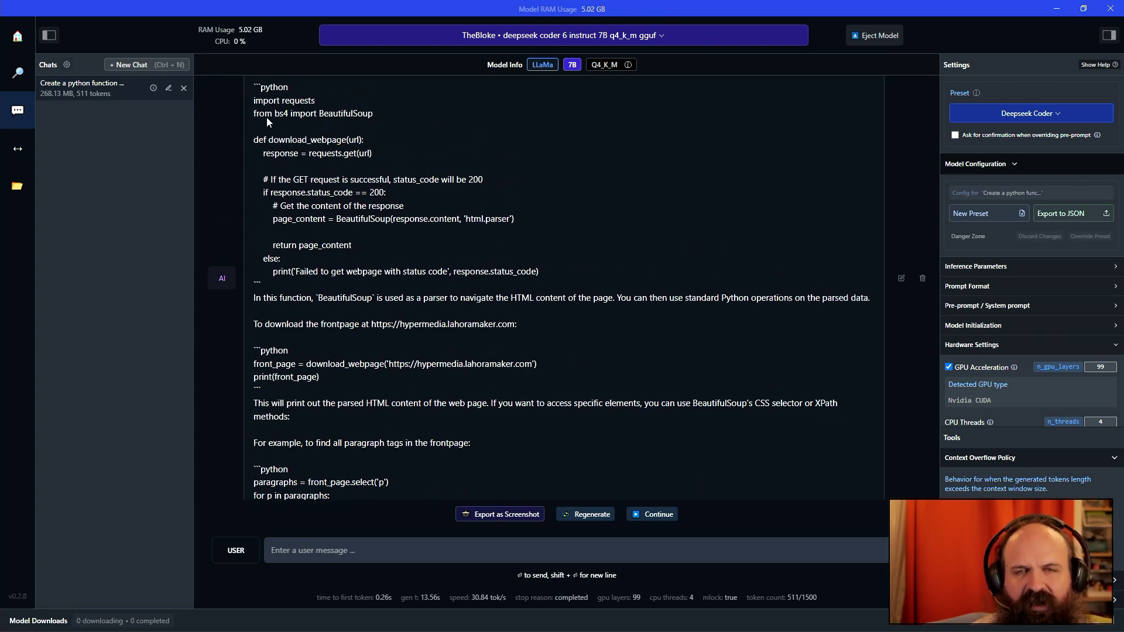
pyautogui.moveTo(253, 101); pyautogui.dragTo(620, 272)
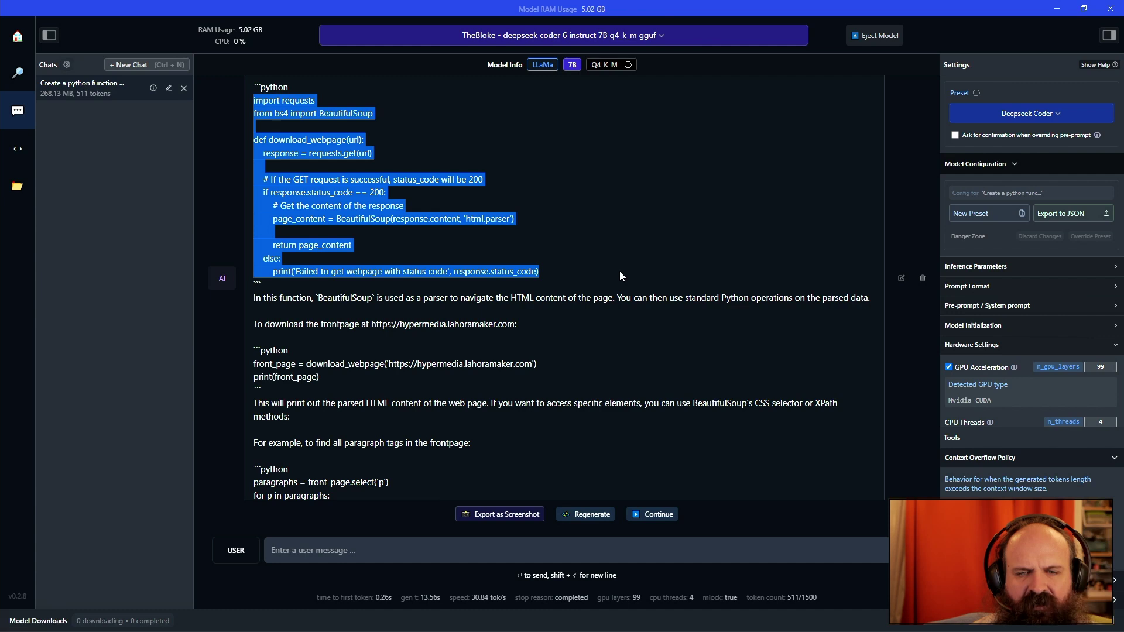
# Step: Send the follow-up "Can you reformat the code so it runs as a script from command line?"
pyautogui.click(380, 553)
pyautogui.write('Can you reformat the code so it runs as a script from command line?')
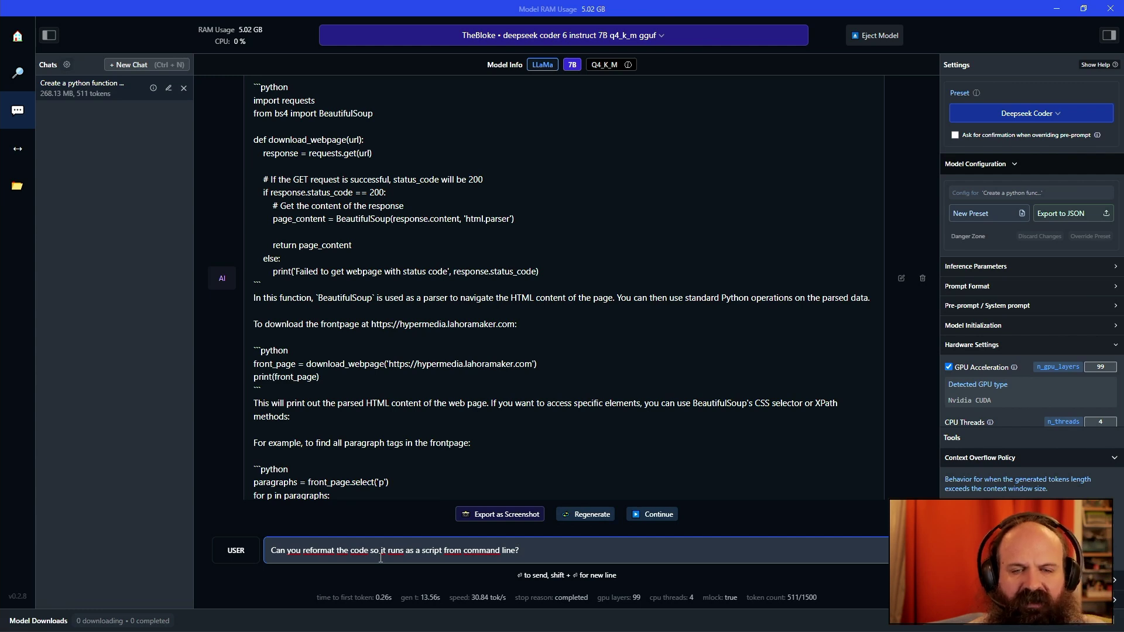
pyautogui.press('Return')
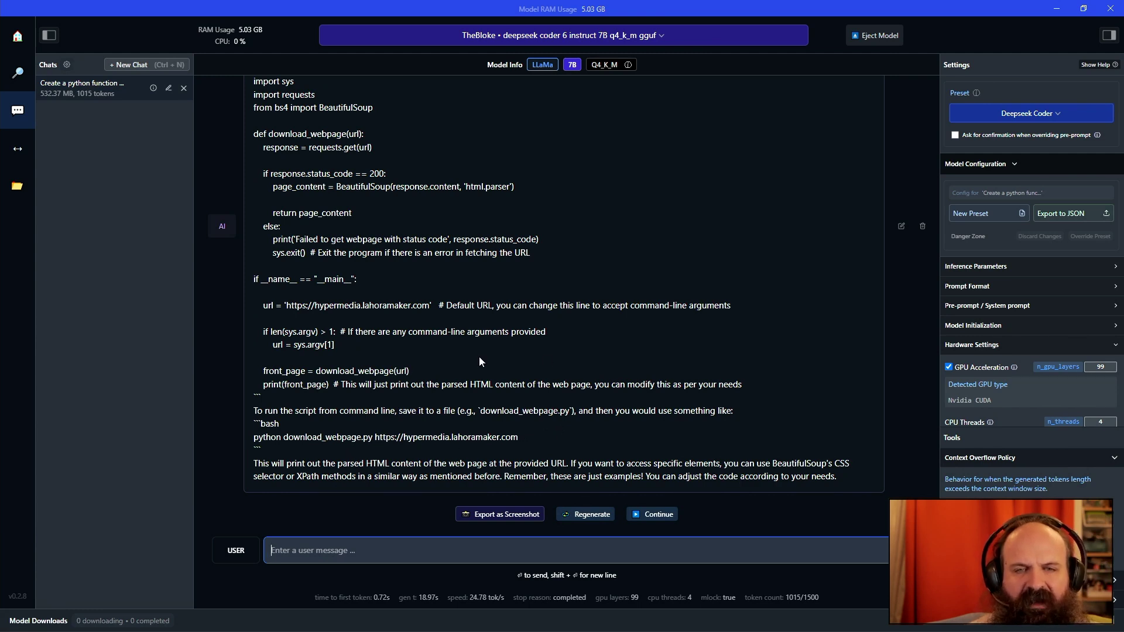
# Step: Copy the full command-line Python script from the reply and paste it into a new Python file in Visual Studio Code
pyautogui.moveTo(747, 385); pyautogui.dragTo(251, 139)
pyautogui.hotkey('ctrl', 'c')
pyautogui.scroll(1, 293, 169)
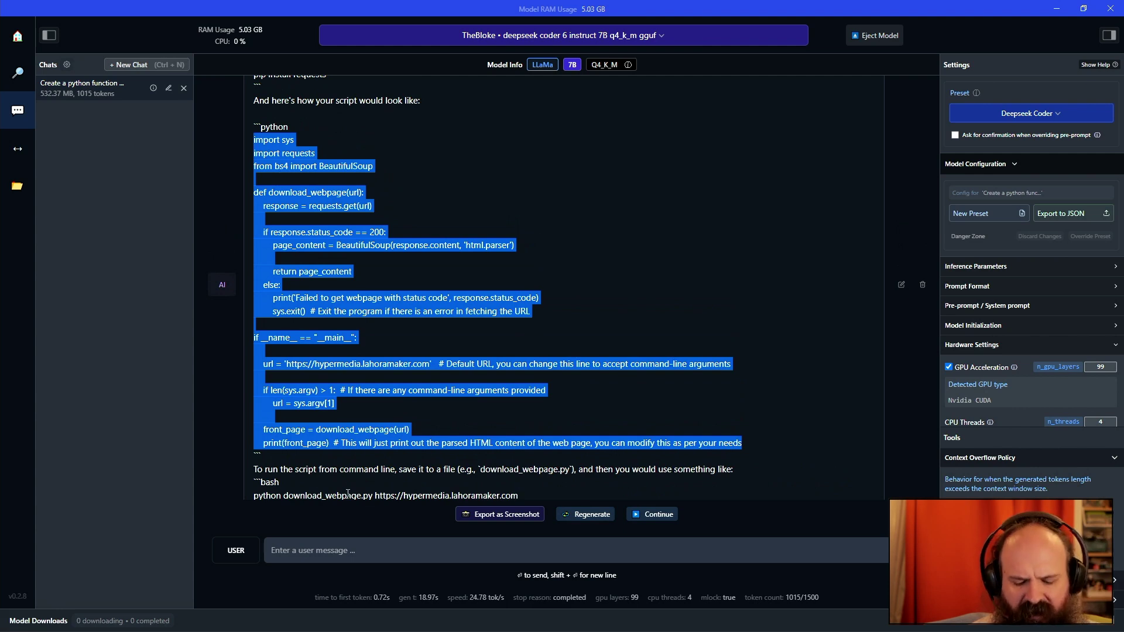
pyautogui.hotkey('alt', 'Tab')
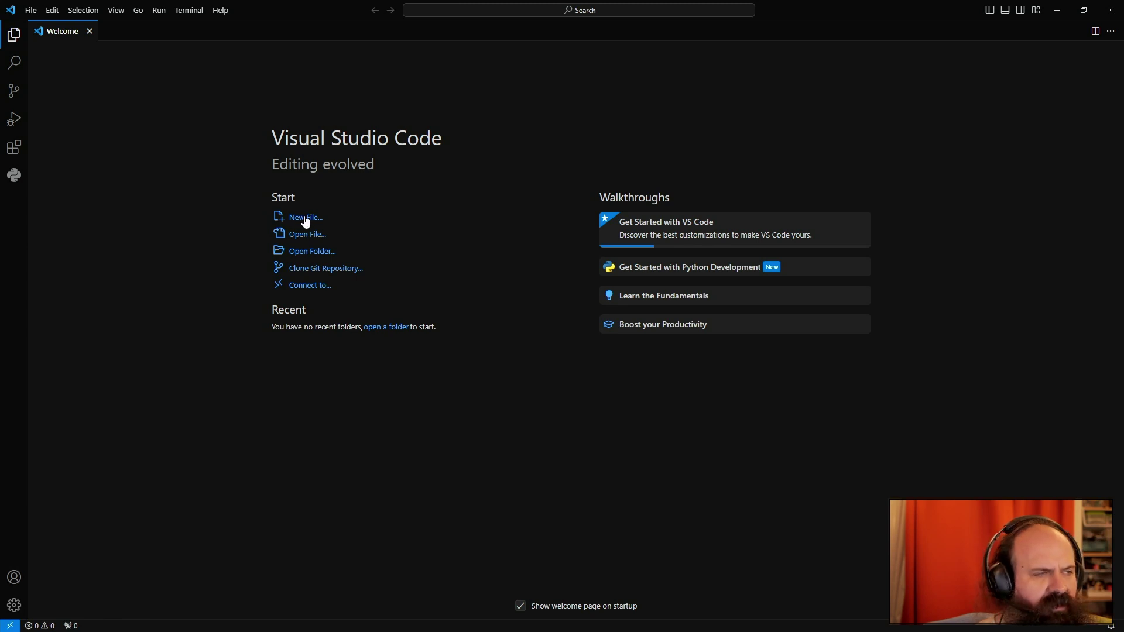
pyautogui.click(300, 218)
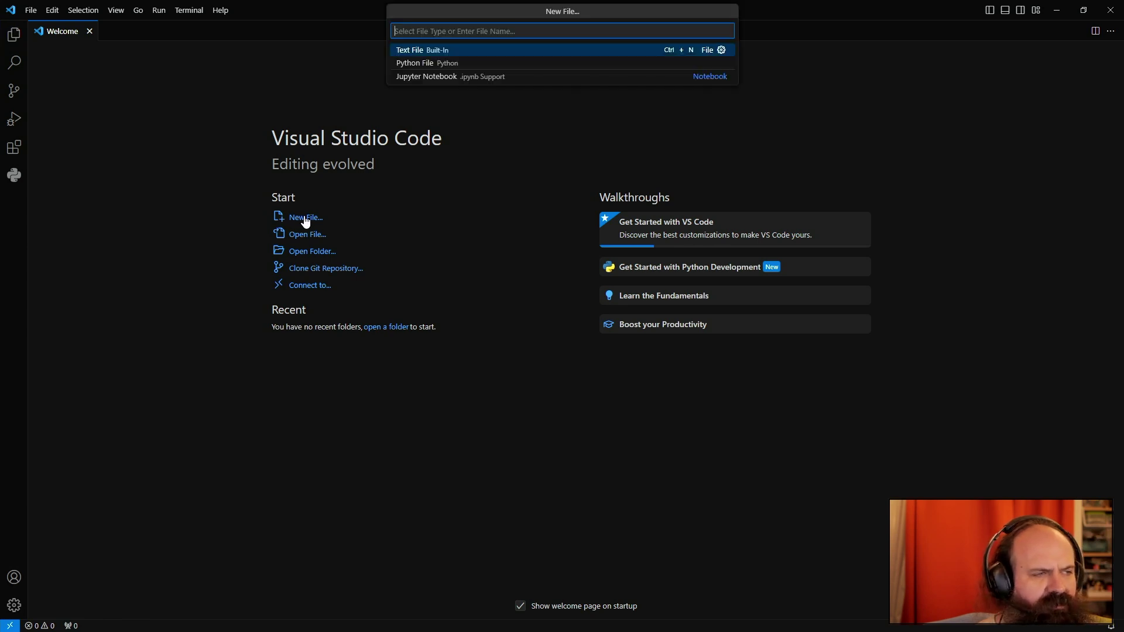
pyautogui.click(426, 62)
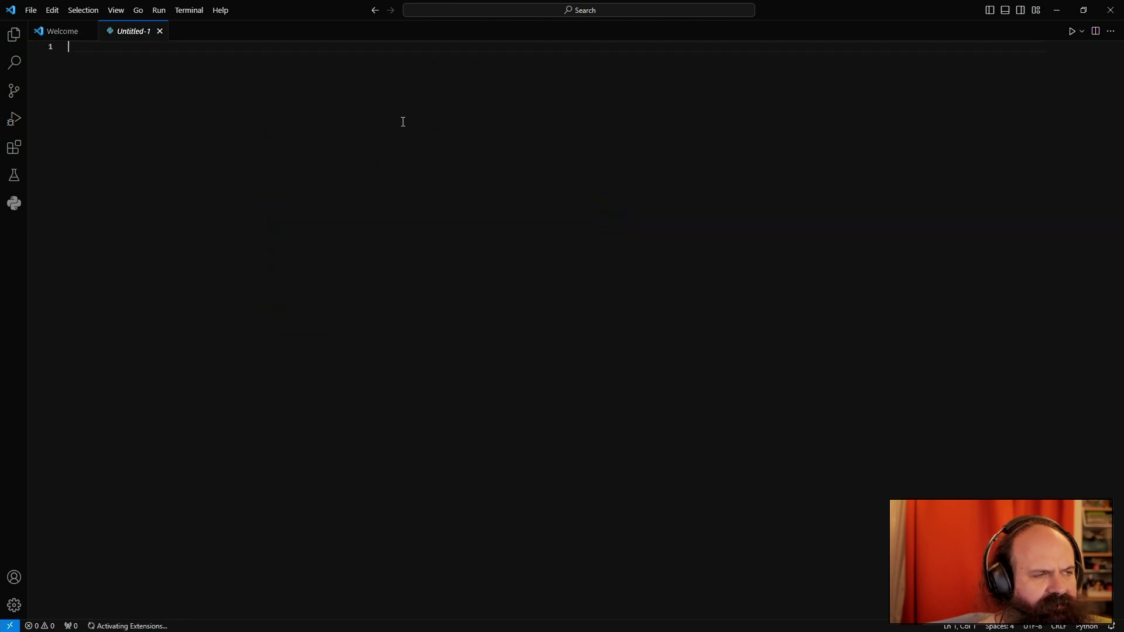
pyautogui.hotkey('ctrl', 'v')
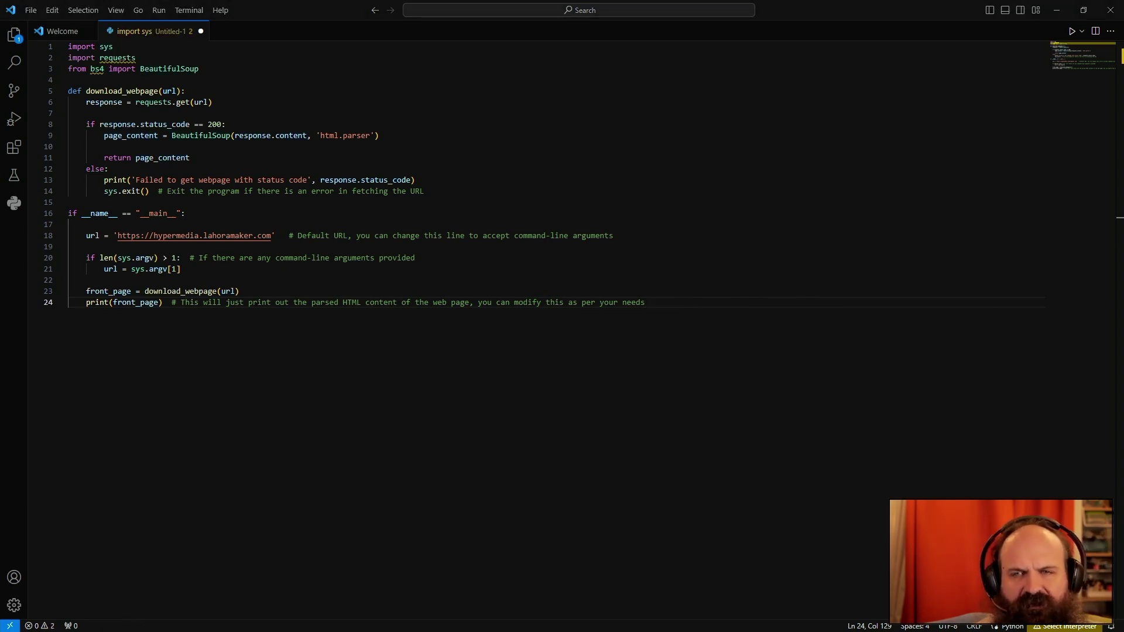
# Step: Look up "python" in the extensions marketplace and view the details of the Python Extension Pack
pyautogui.click(14, 147)
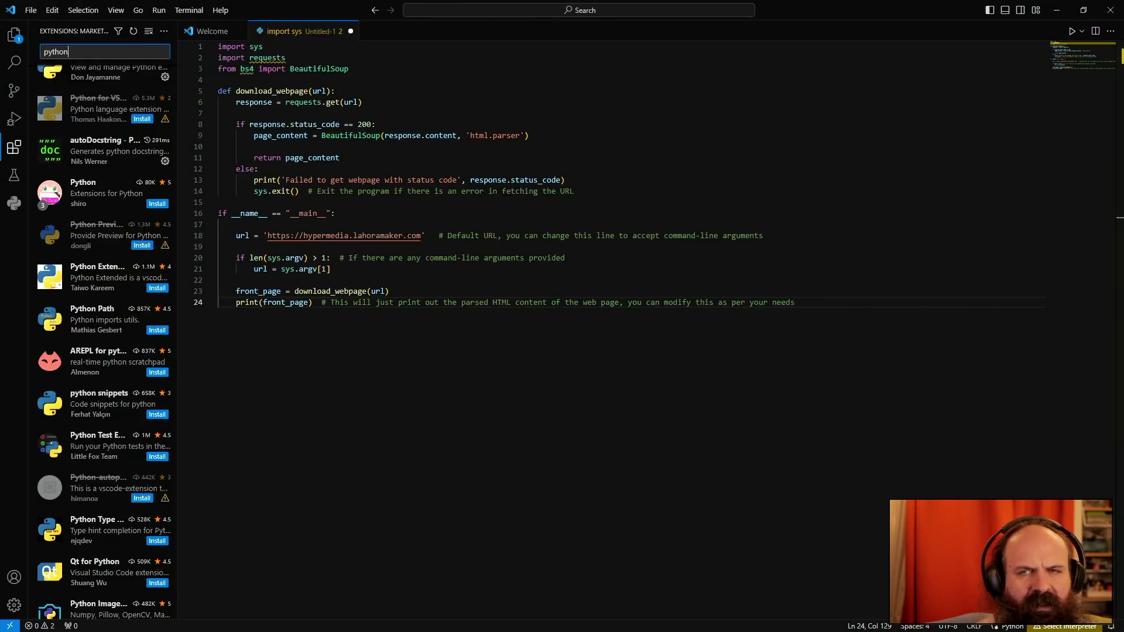
pyautogui.scroll(3, 75, 178)
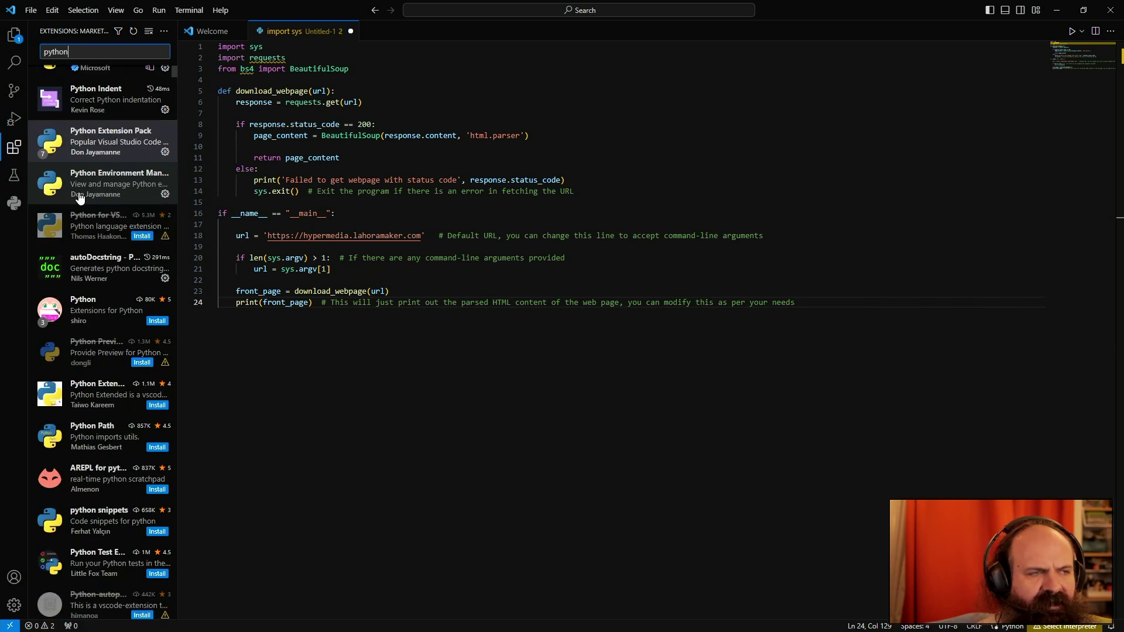
pyautogui.moveTo(86, 166)
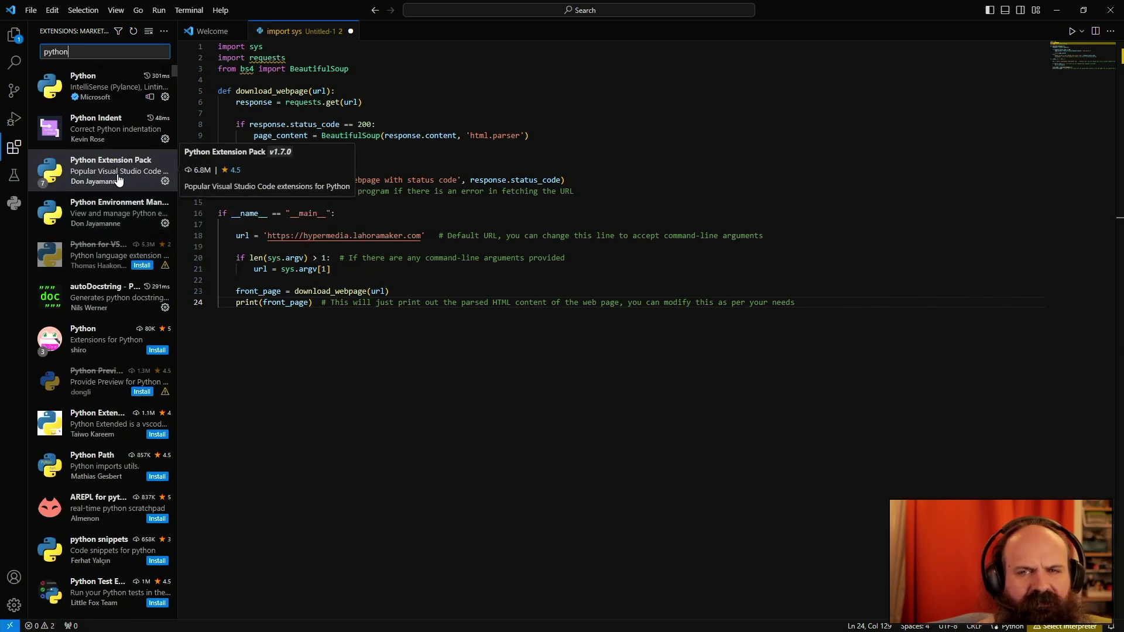